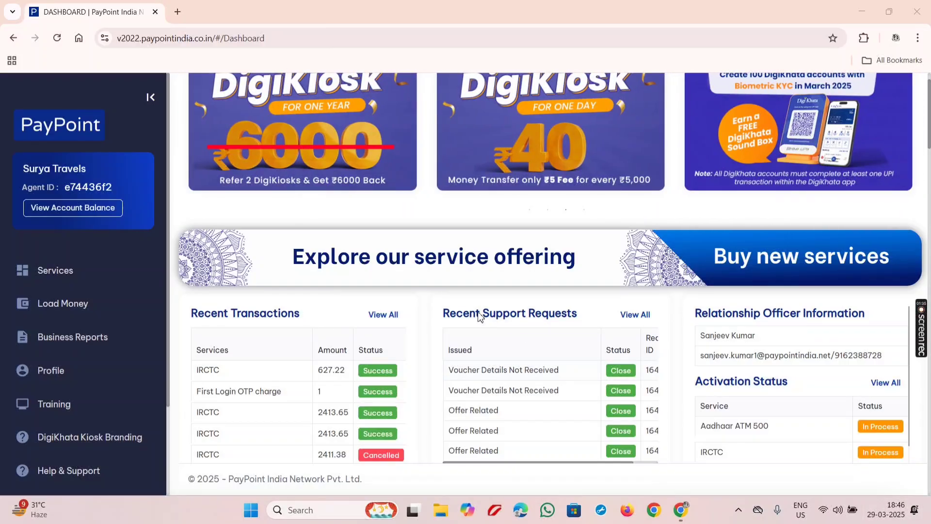
Open the Train booking service from the dashboard and agree to the IRCTC Rules and Regulations
scroll(456, 306, "down", 5)
scroll(456, 302, "down", 15)
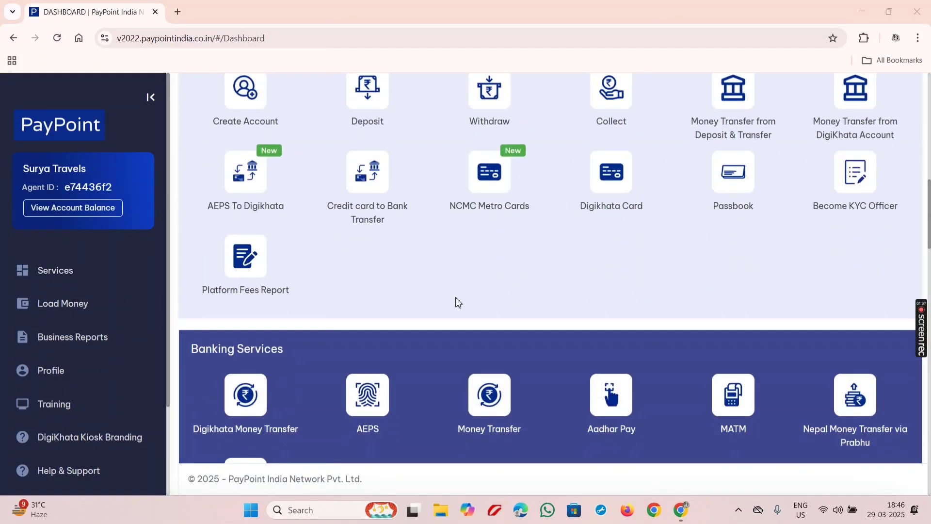
scroll(444, 301, "down", 7)
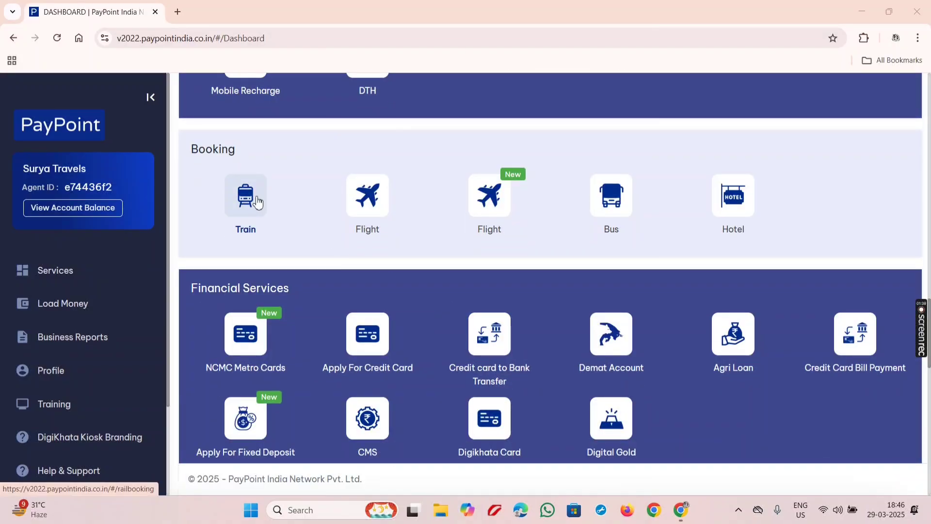
left_click(256, 198)
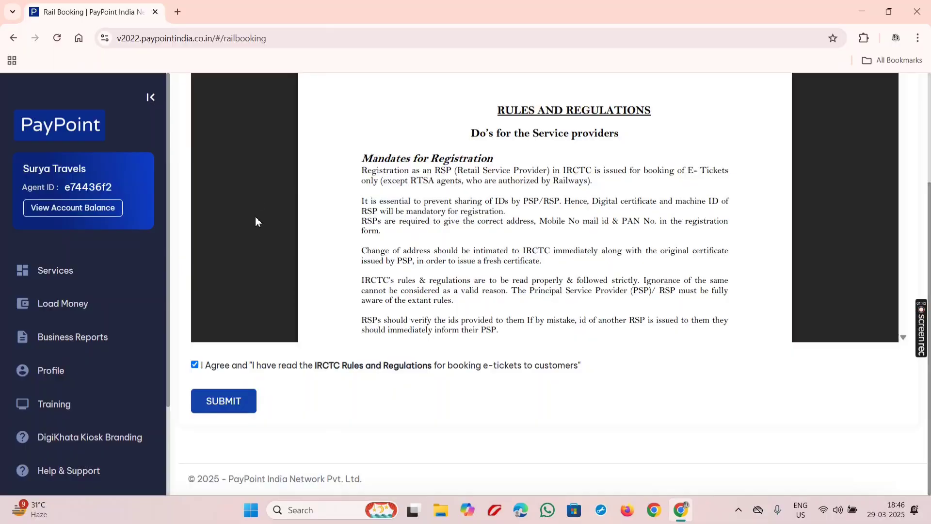
left_click(206, 402)
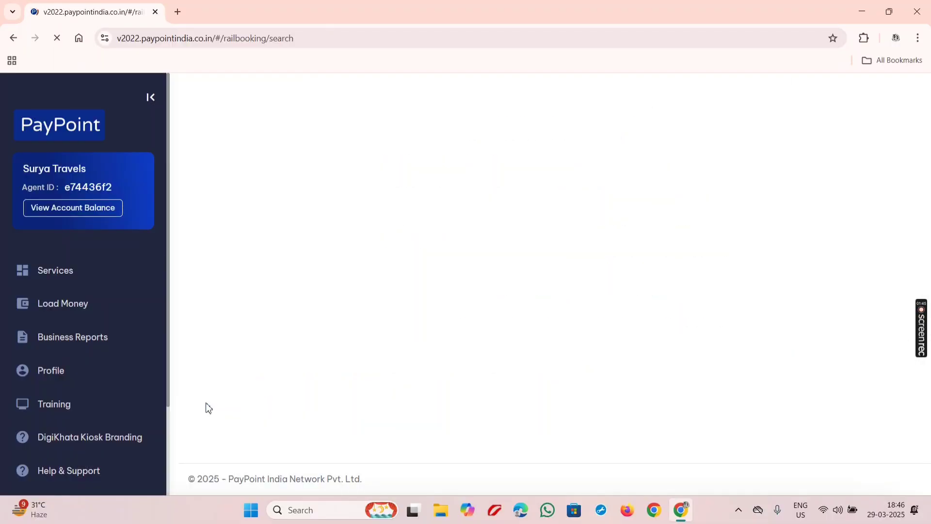
scroll(350, 285, "down", 3)
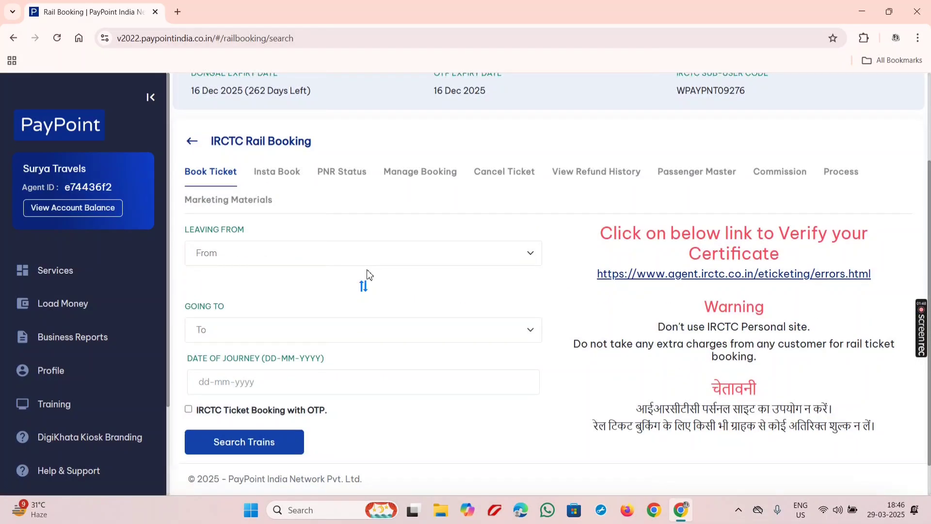
Set the route from NEW DELHI (NDLS) to C SHIVAJI MAH T (CSMT)
left_click(320, 219)
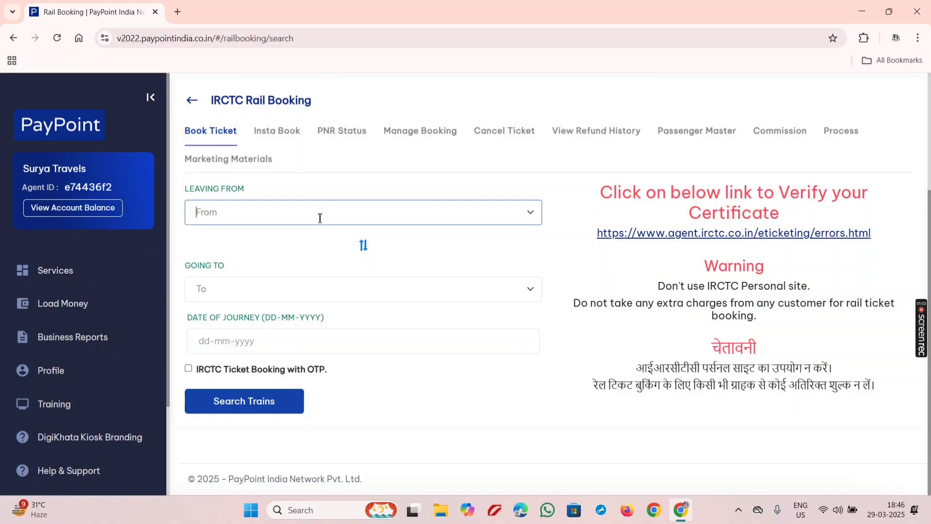
type("NDLS")
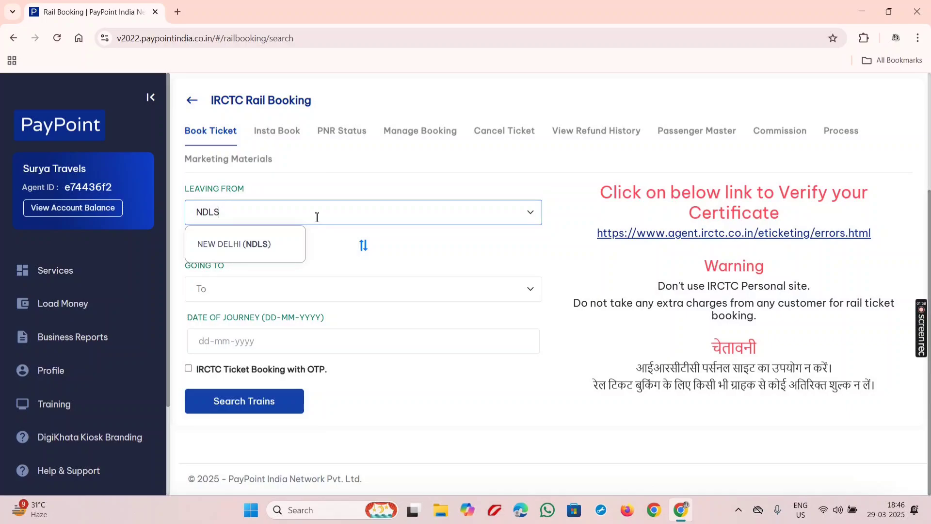
left_click(234, 243)
left_click(250, 284)
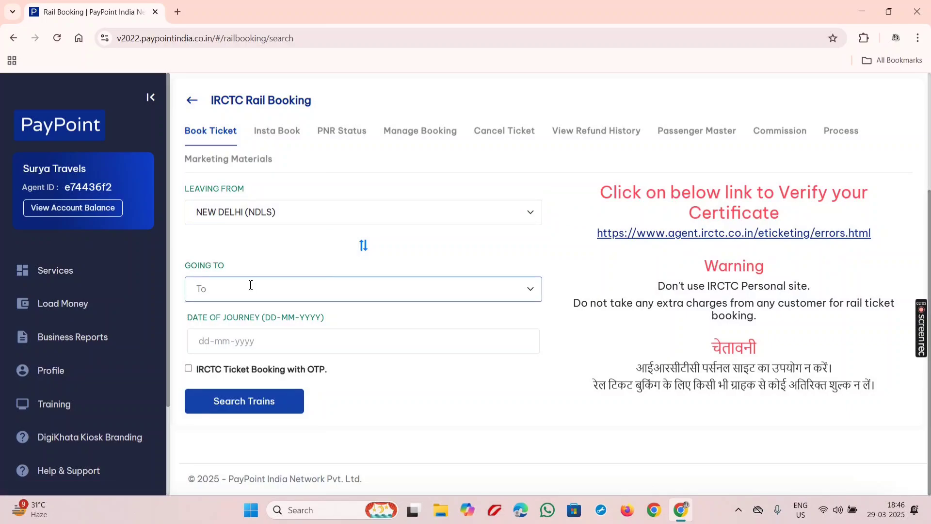
type("CSMT")
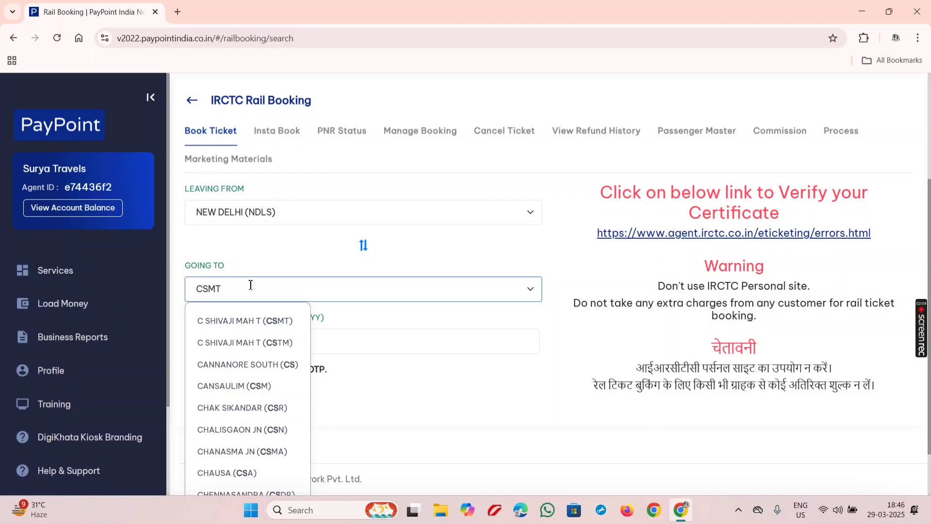
left_click(249, 321)
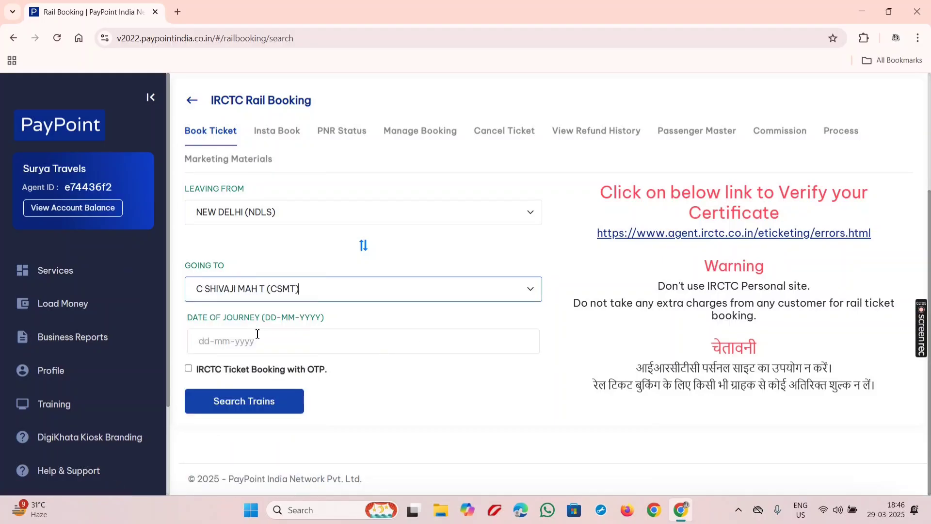
Choose 30-04-2025 as the journey date, enable OTP booking, and search trains
left_click(257, 334)
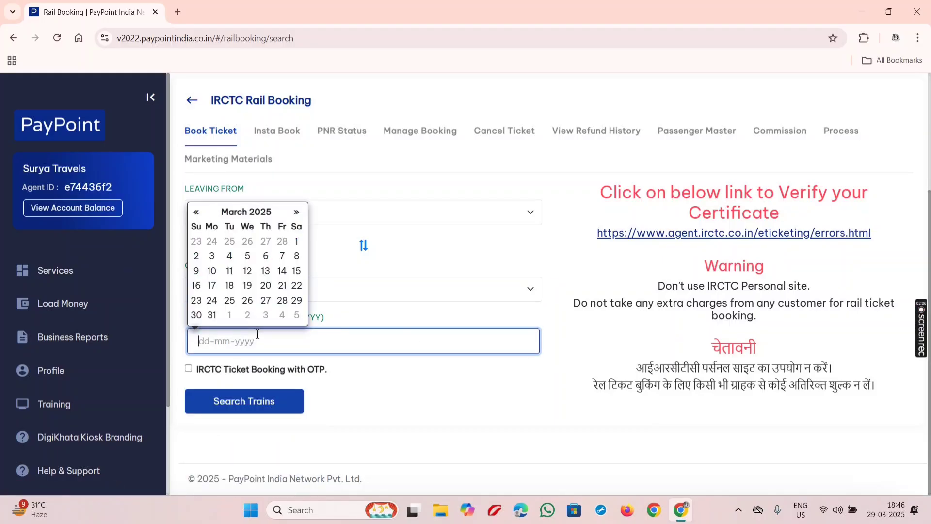
left_click(291, 212)
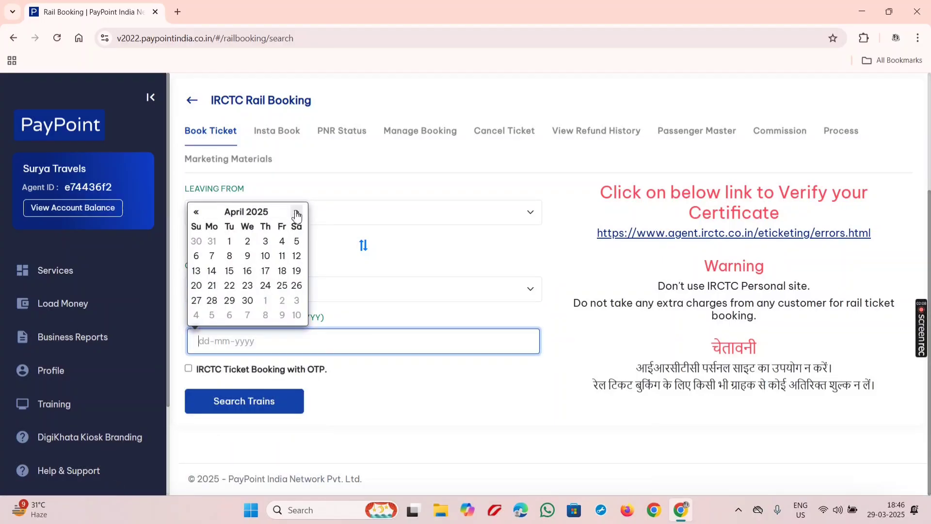
left_click(247, 301)
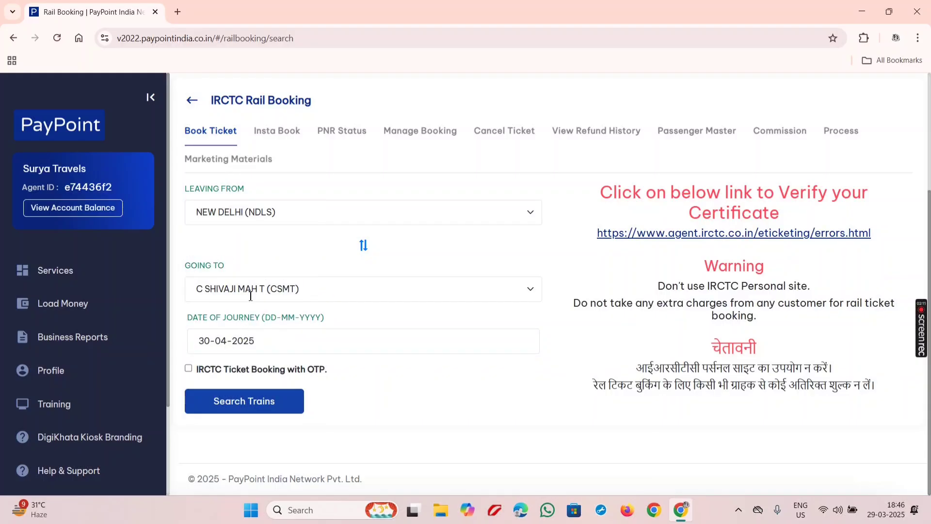
left_click(189, 369)
left_click(217, 398)
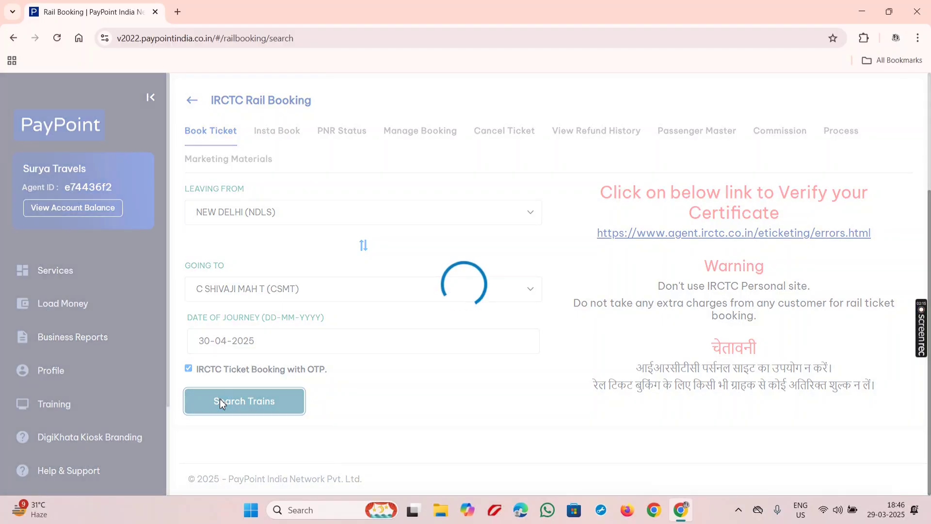
Check SL and 3A availability for Golden Temple Mail and Punjab Mail, and SL for Mangla Lksdp Exp
scroll(359, 328, "down", 1)
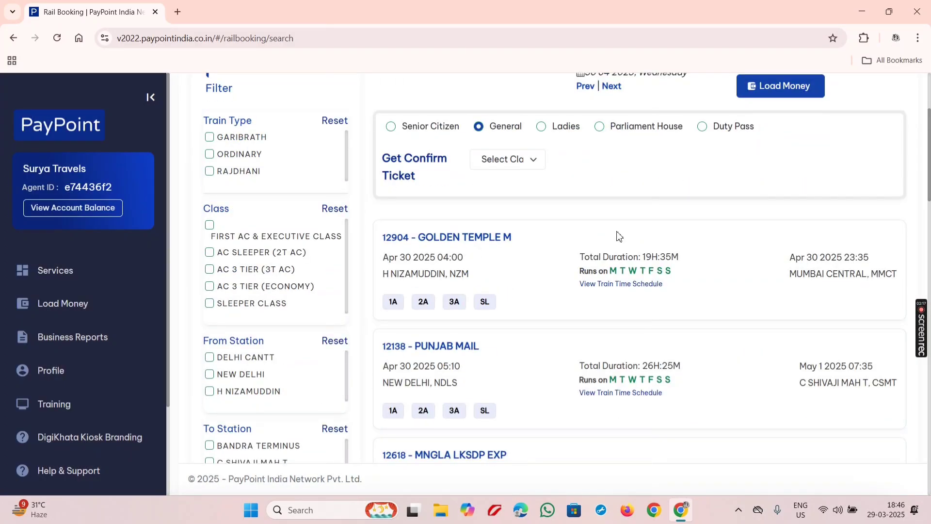
scroll(551, 204, "down", 2)
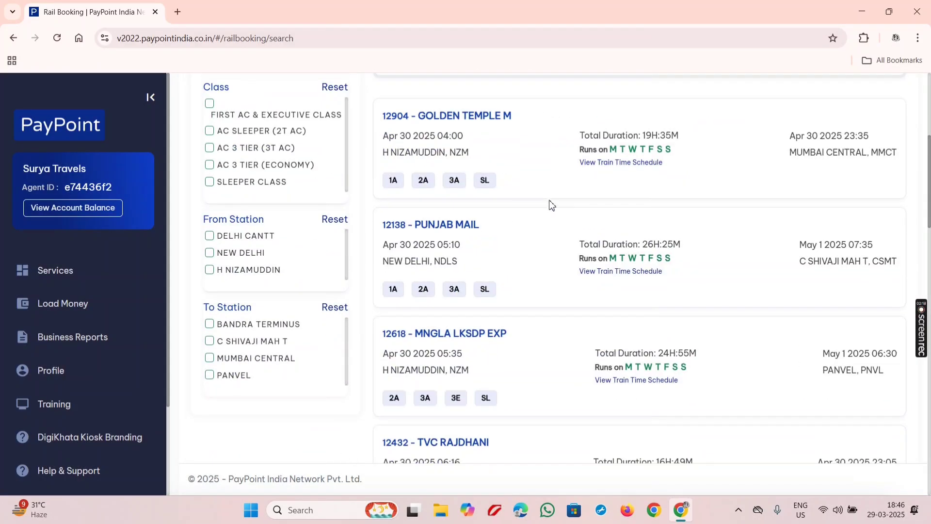
left_click(486, 184)
left_click(454, 178)
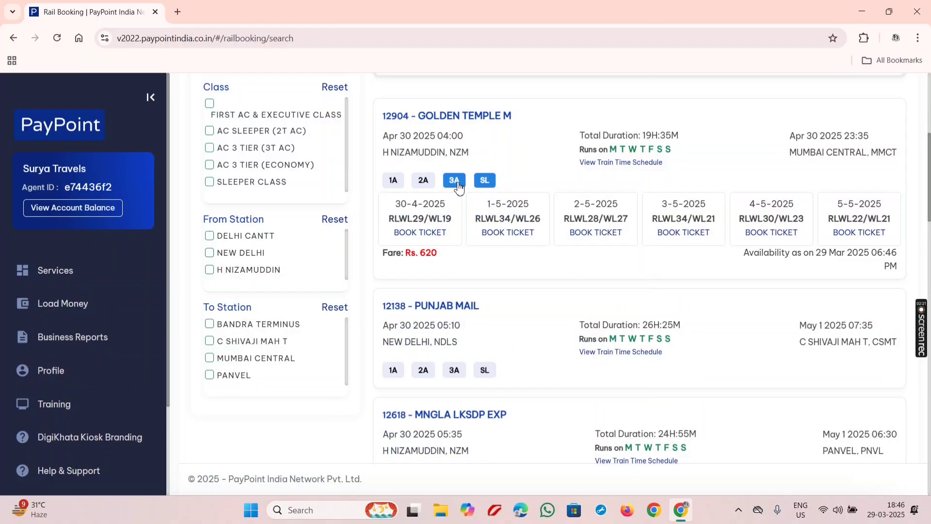
scroll(498, 197, "down", 3)
left_click(485, 189)
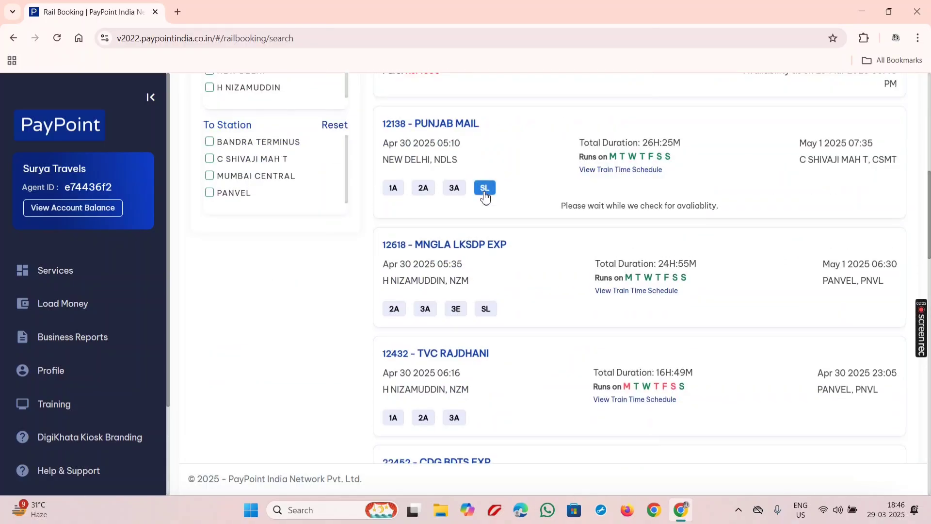
left_click(456, 189)
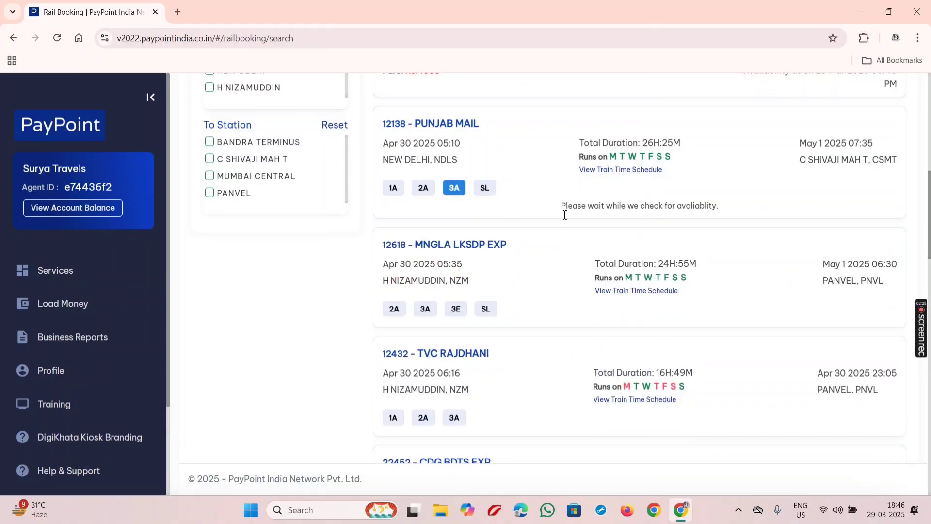
left_click(487, 388)
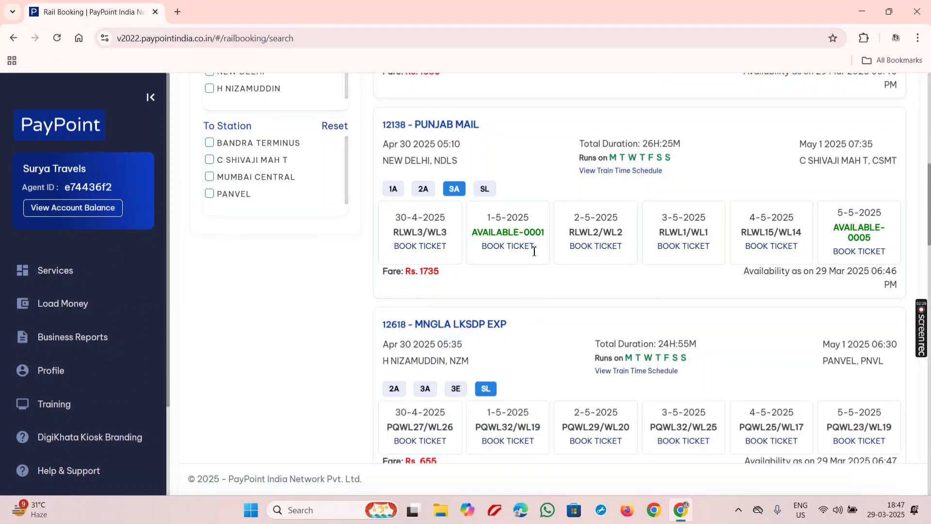
scroll(534, 251, "up", 1)
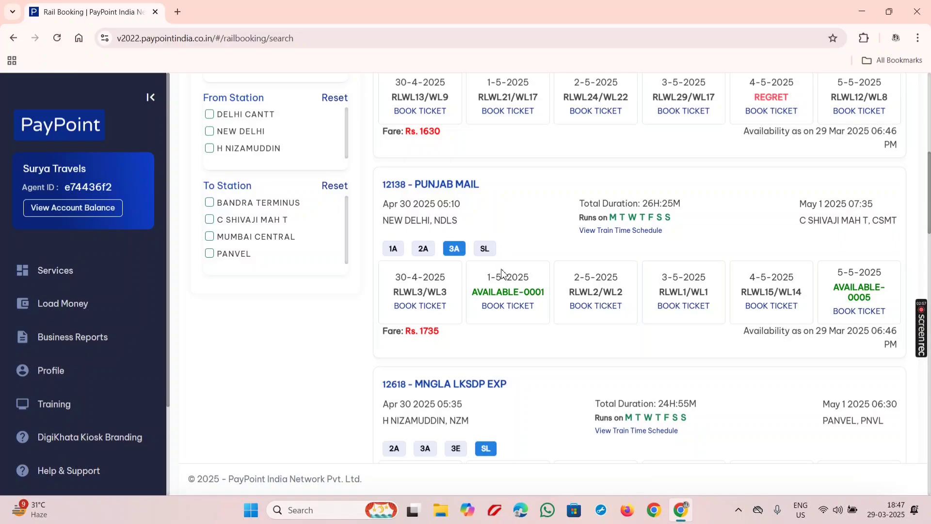
Book Punjab Mail 3A for 1-5-2025 with H NIZAMUDDIN (NZM) as the boarding station
left_click(511, 310)
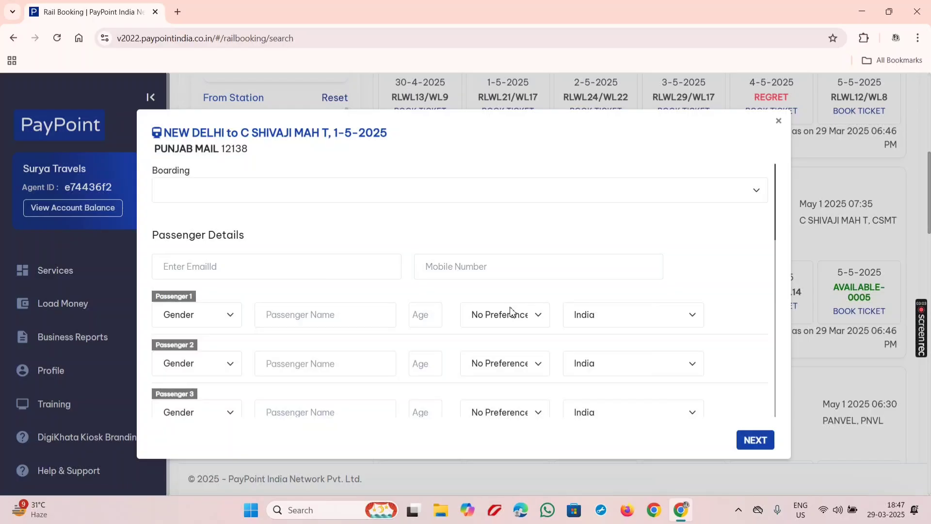
left_click(585, 191)
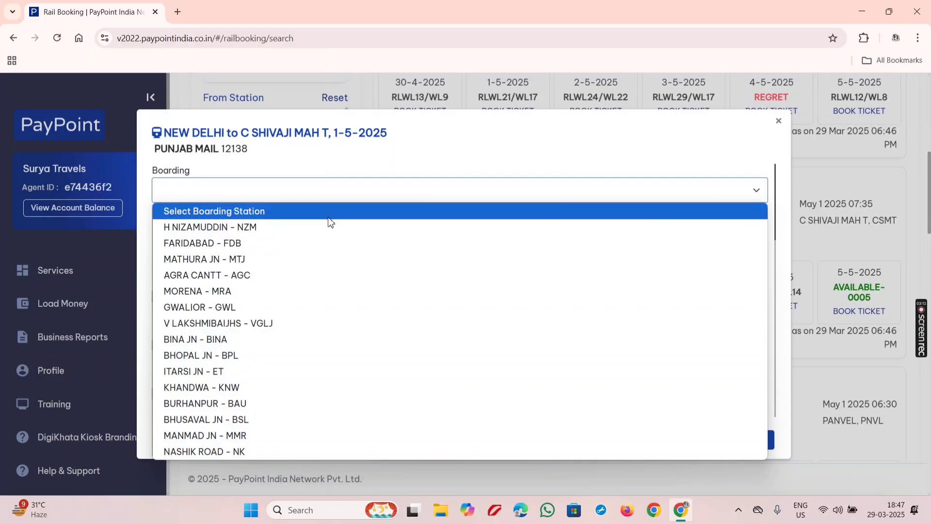
left_click(328, 219)
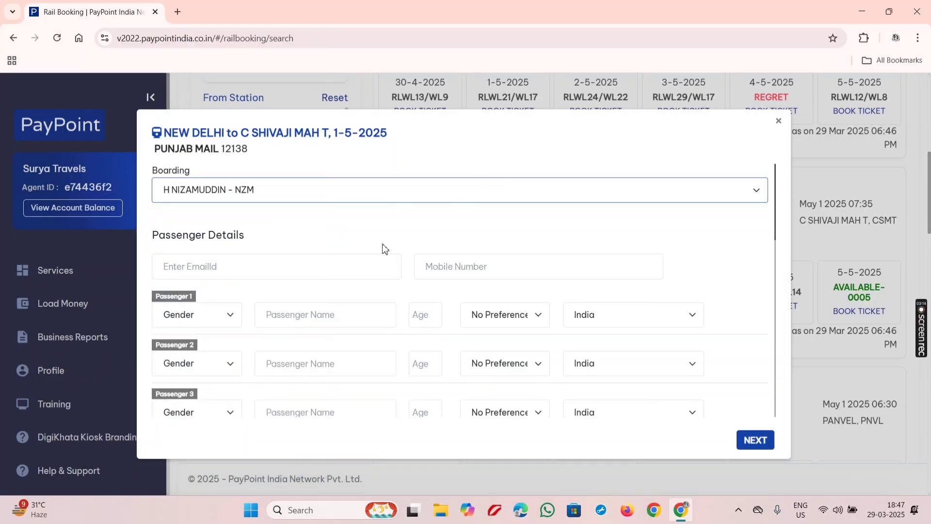
Enter the contact mobile number, correcting its mistyped last digits
left_click(477, 278)
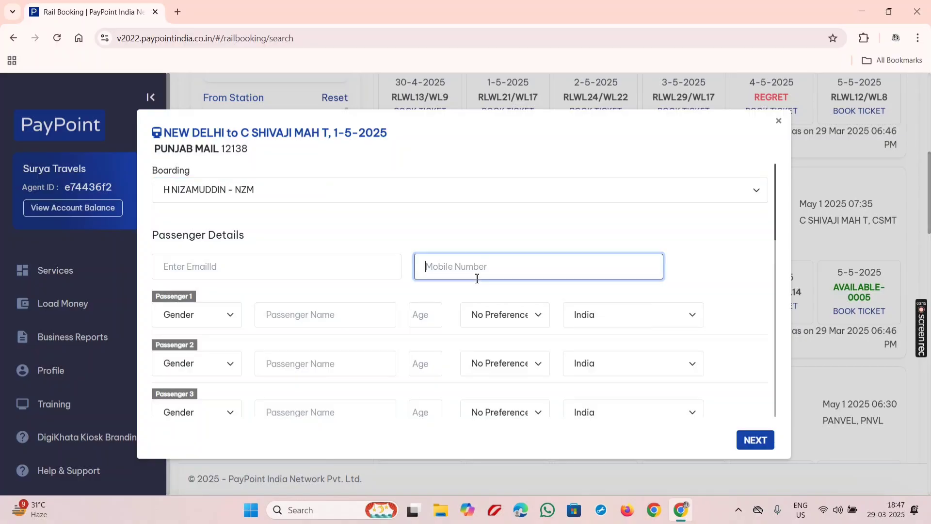
Give Passenger 1 Male gender, the passenger's name, and age 22
left_click(225, 315)
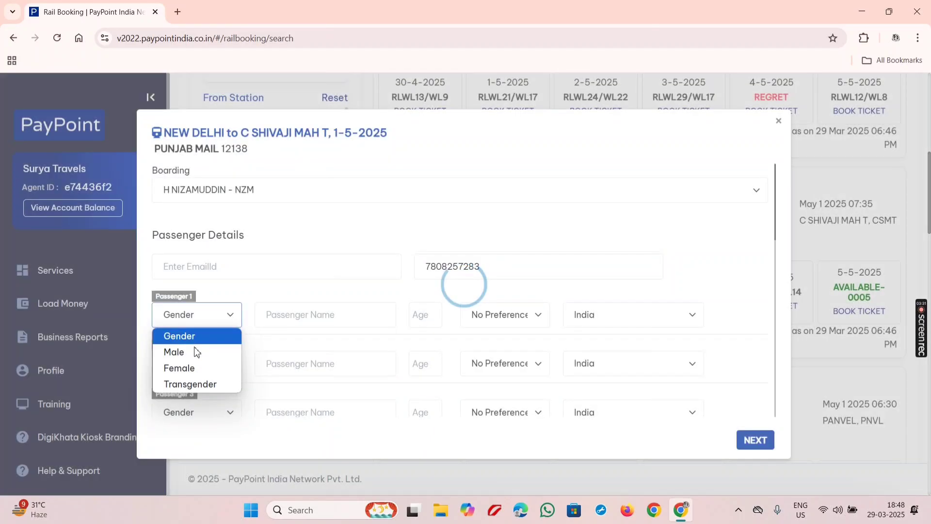
left_click(196, 352)
left_click(284, 316)
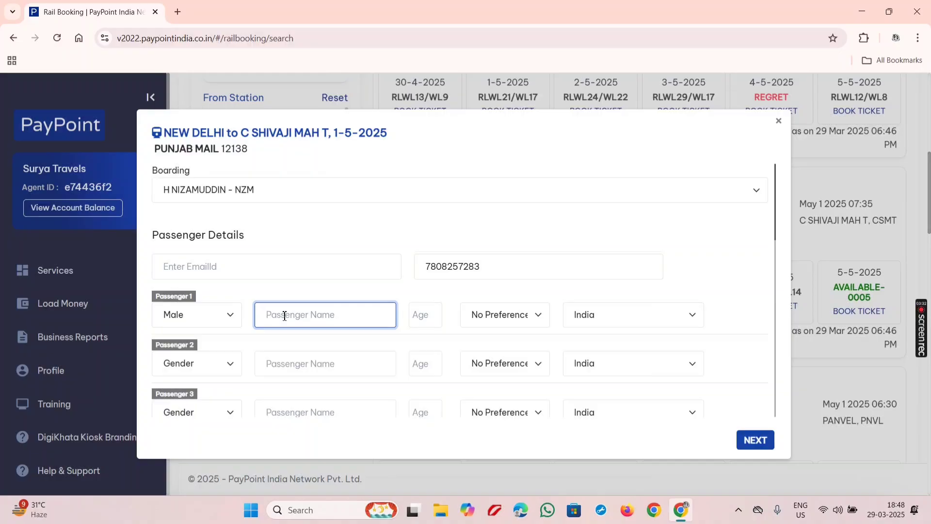
type("SURYA")
left_click(421, 318)
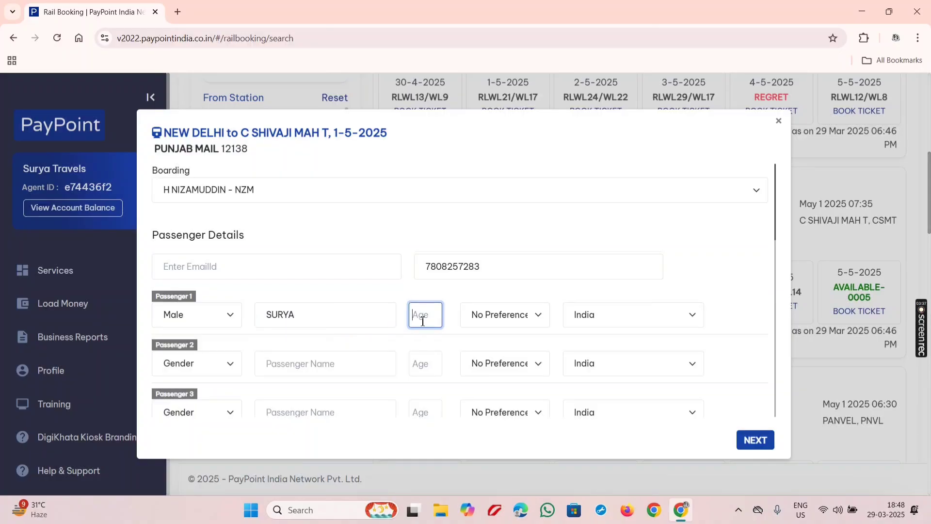
type("22")
Change Passenger 1's berth preference from No Preference to Lower
scroll(473, 314, "down", 2)
left_click(500, 260)
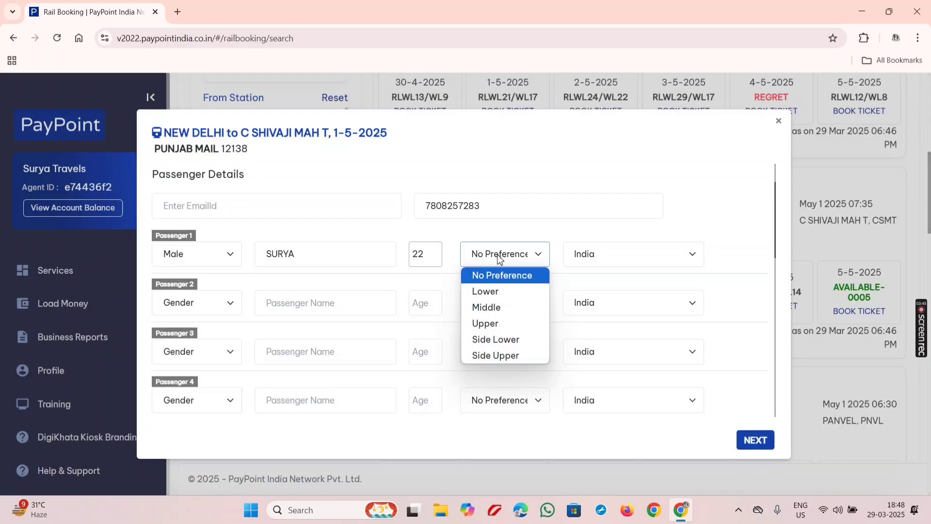
left_click(494, 291)
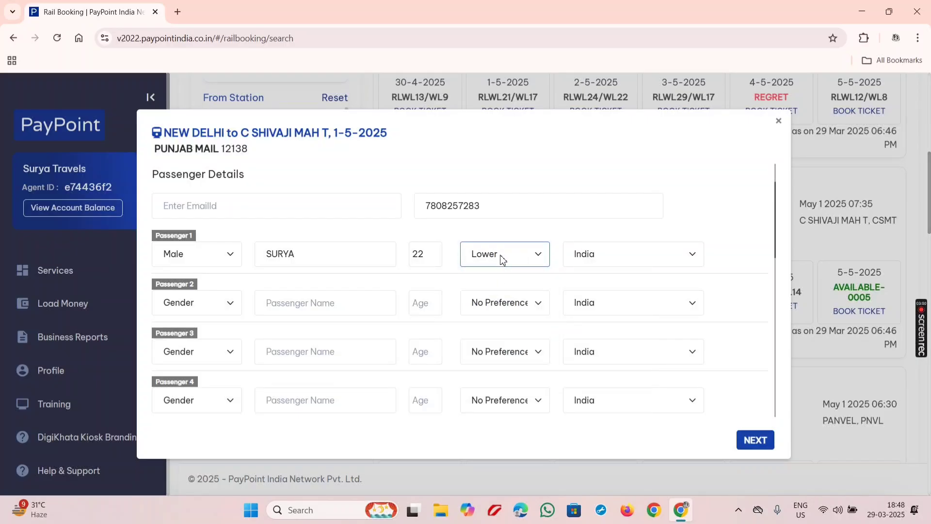
scroll(501, 260, "down", 6)
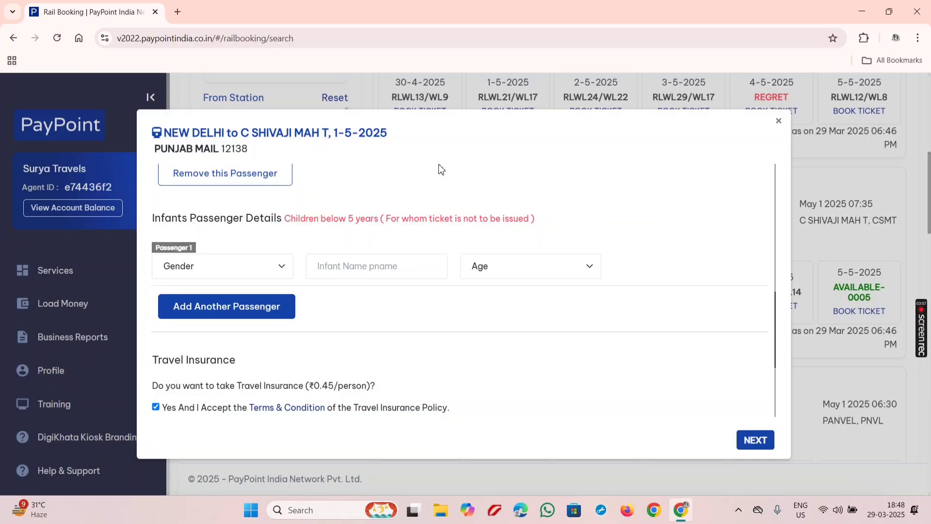
scroll(442, 169, "down", 4)
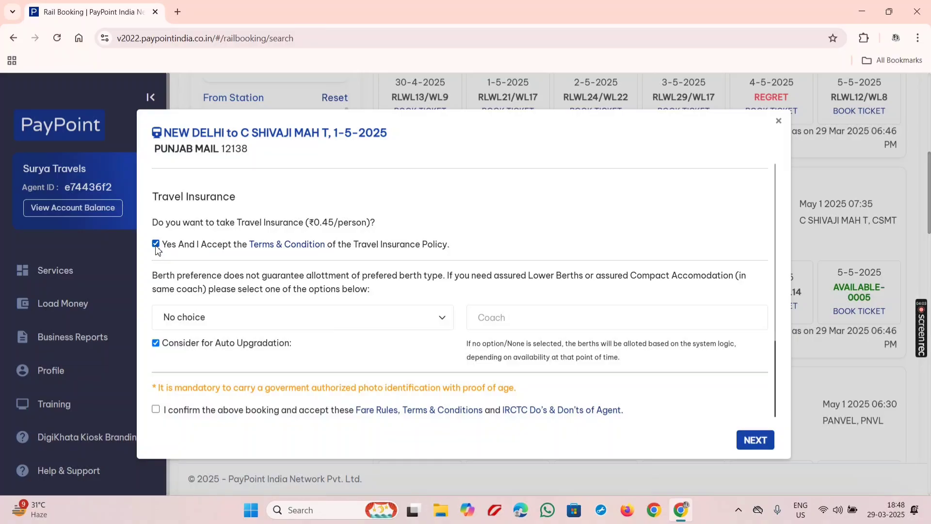
Set the booking condition to 'Book, only if ticket is confirm'
scroll(157, 291, "down", 2)
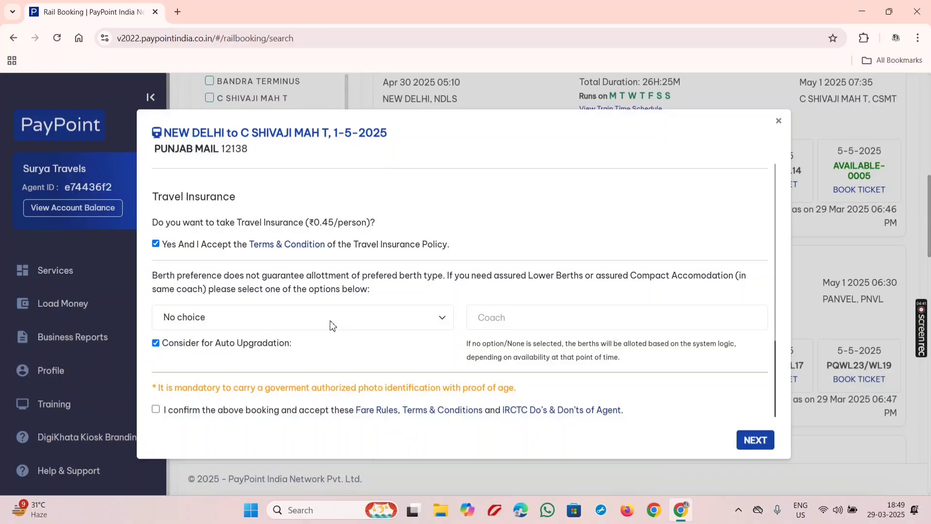
left_click(351, 324)
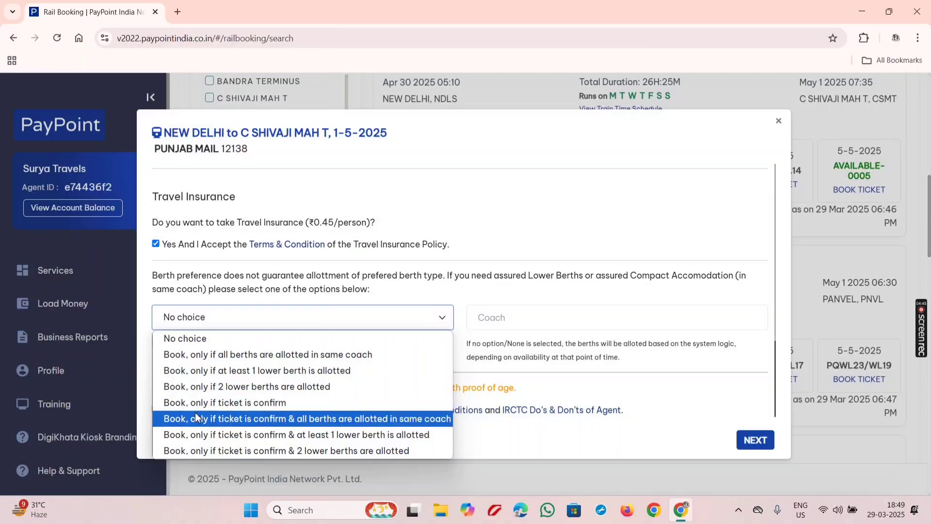
left_click(221, 404)
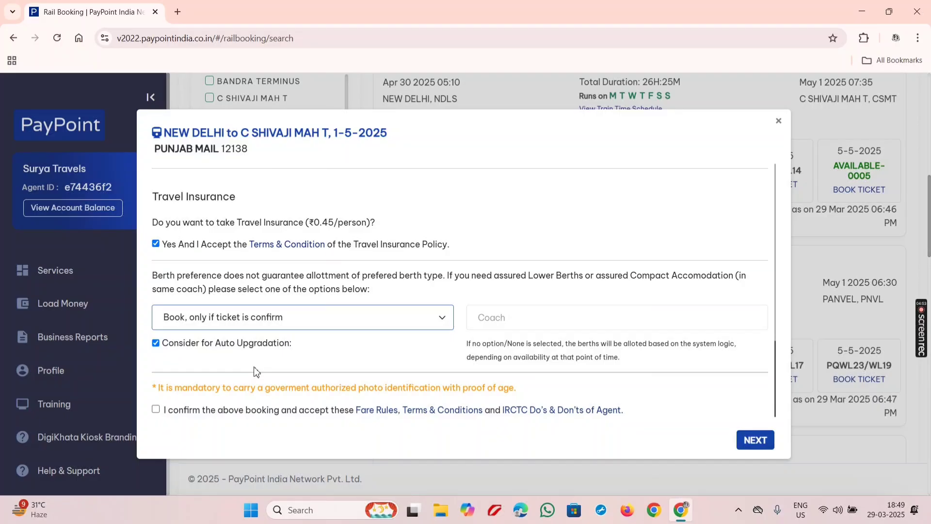
Confirm the booking terms and submit the form, getting the 'Station not an Intermediate Station' error
left_click(156, 411)
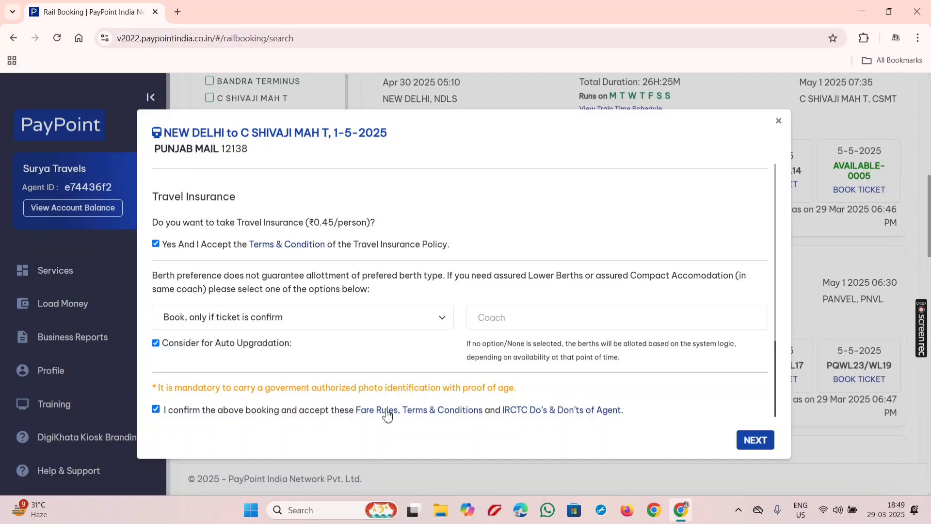
left_click(747, 441)
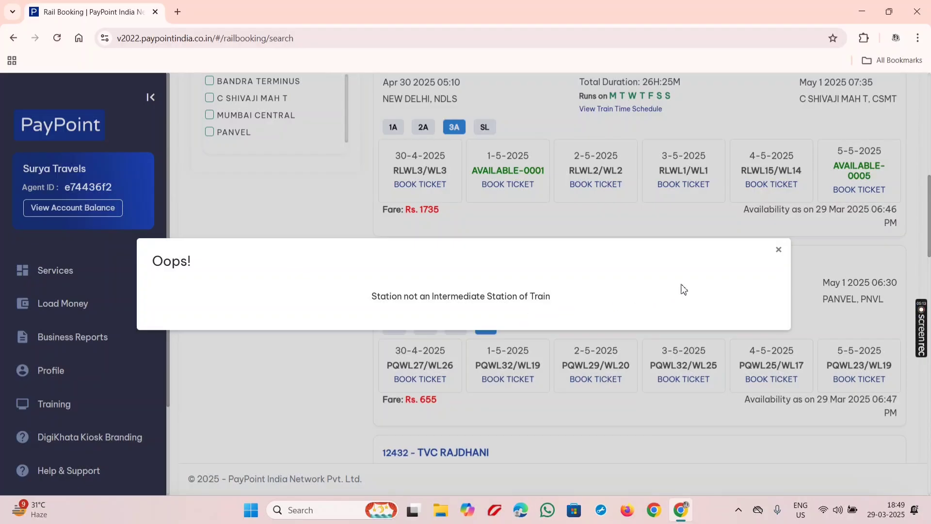
Close the Oops! station error dialog
left_click(779, 250)
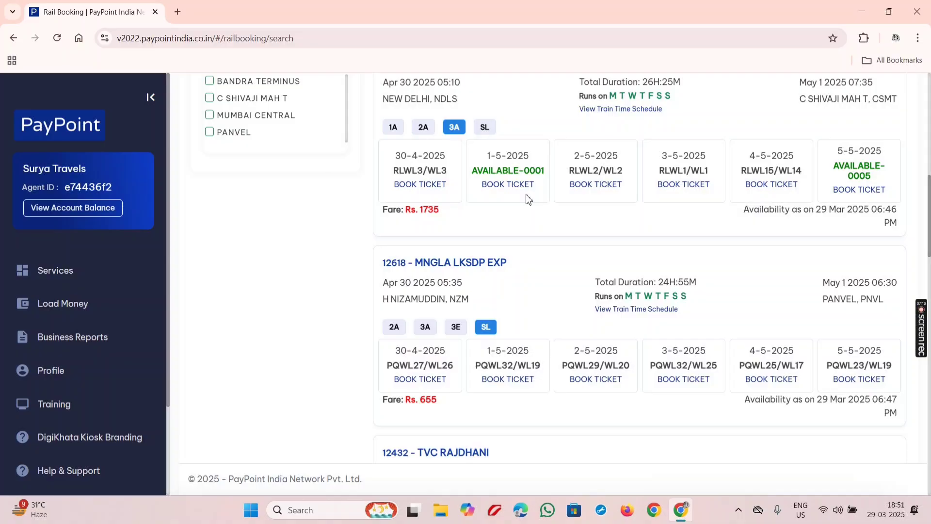
Reopen Punjab Mail 3A booking for 1-5-2025 and give Passenger 1 a Lower berth
left_click(520, 185)
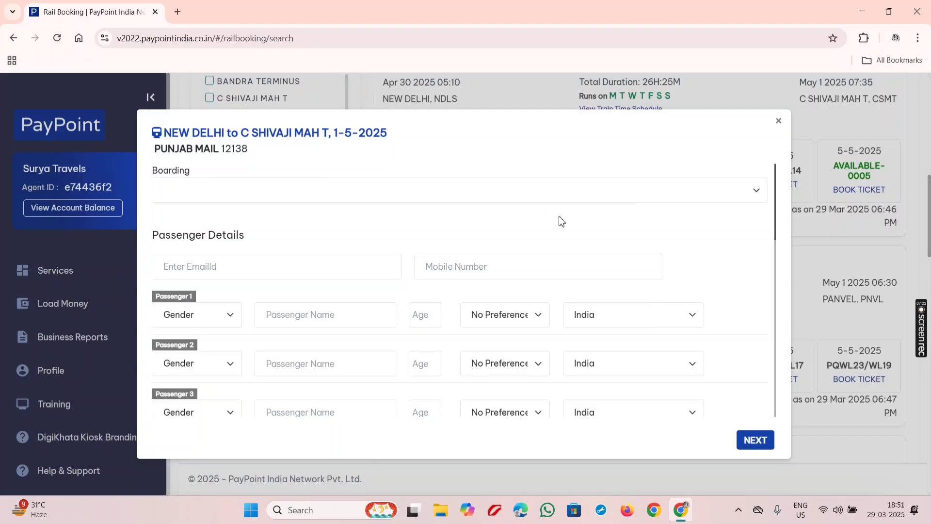
scroll(558, 220, "down", 1)
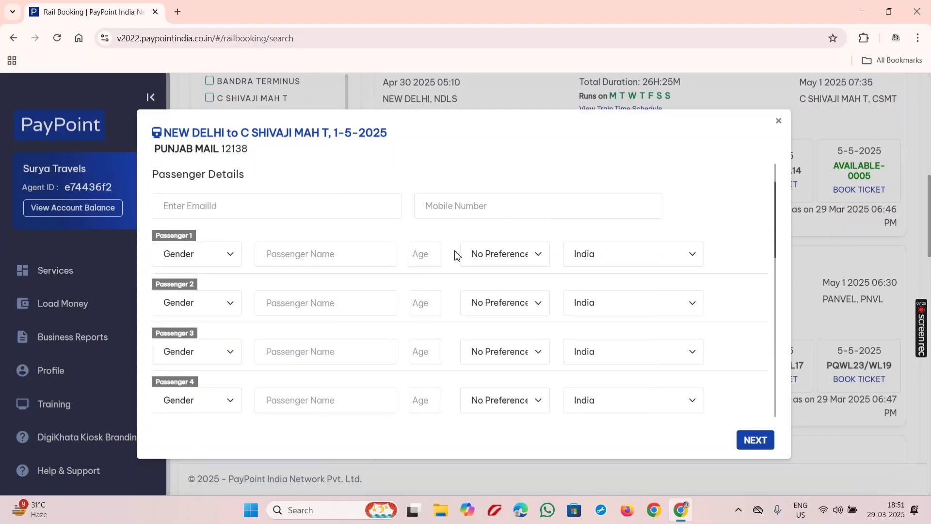
left_click(502, 256)
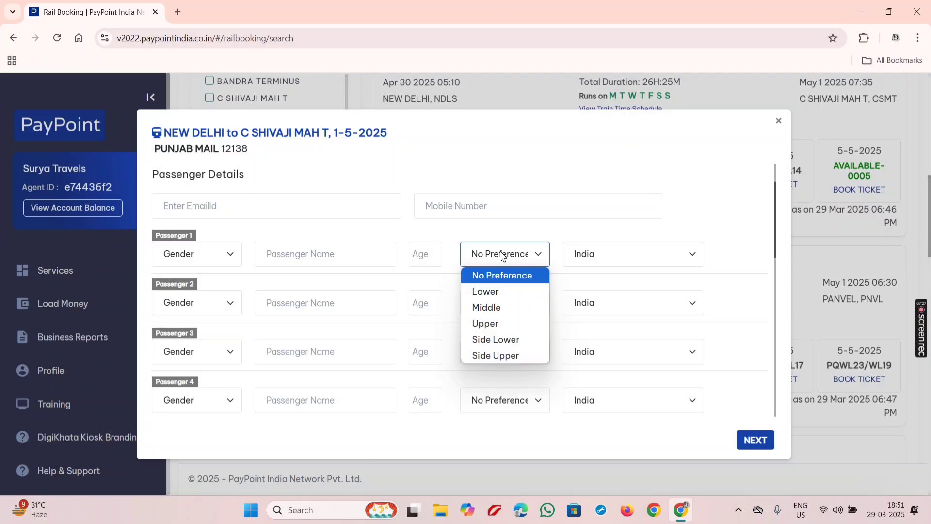
left_click(498, 295)
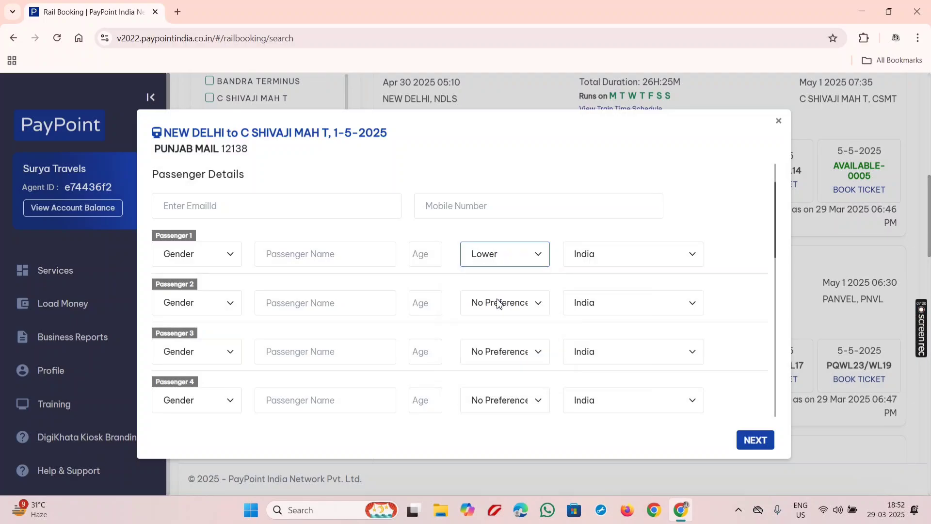
scroll(499, 305, "down", 10)
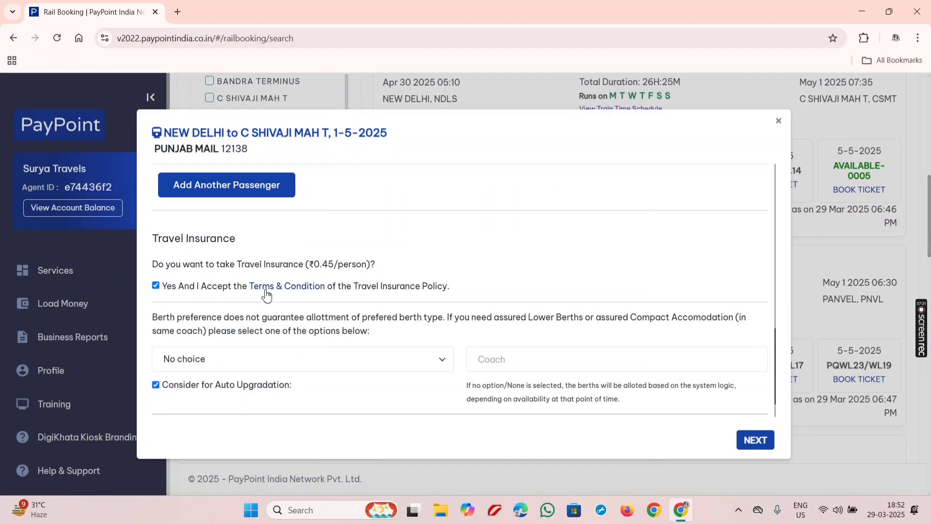
scroll(209, 320, "down", 2)
Check the booking-condition options, then dismiss the unsubmitted booking form, returning to the NDLS–CSMT search results
left_click(207, 318)
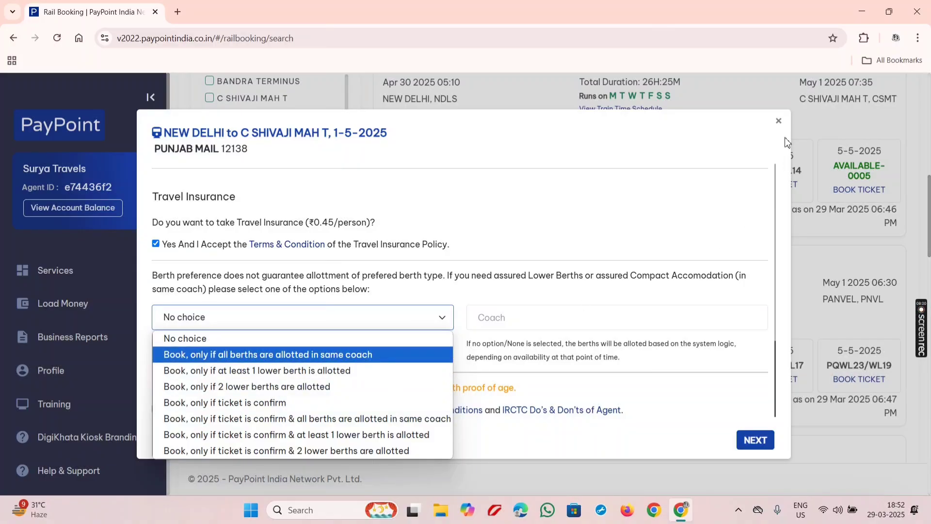
left_click(778, 121)
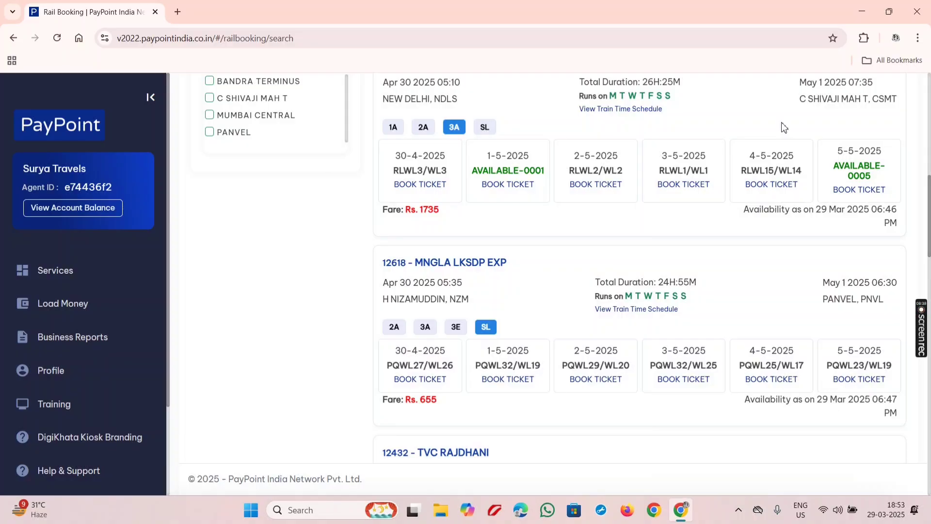
scroll(776, 121, "up", 2)
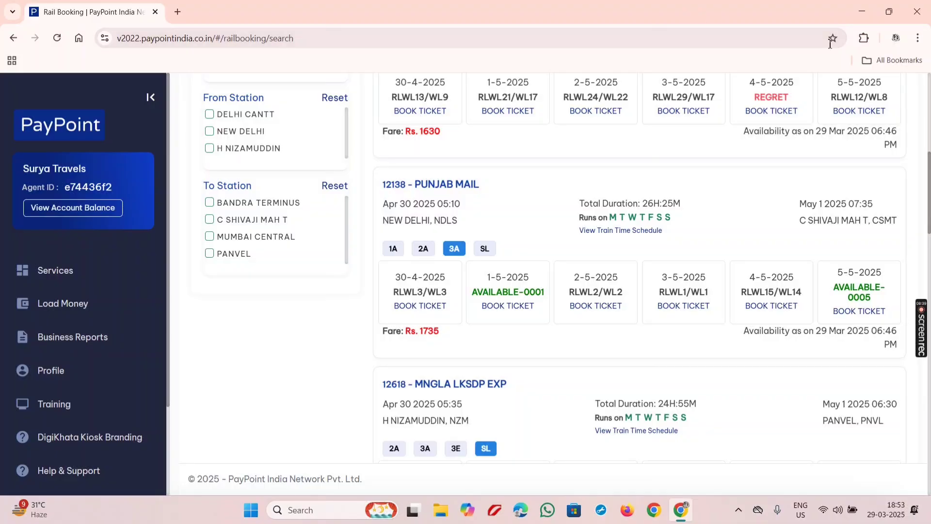